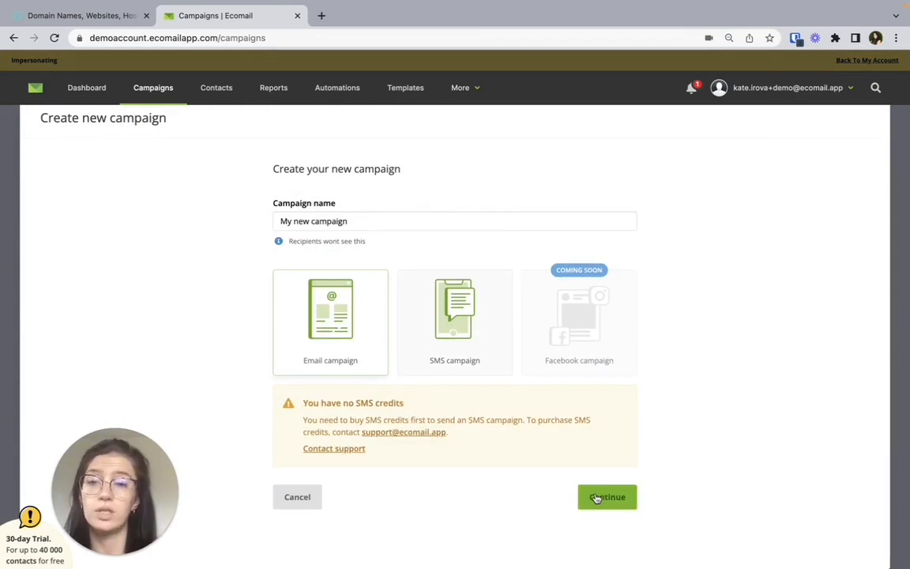
Step: Create the email campaign "My new campaign" and set its recipients to the whole contact list "First list"
{"action": "left_click", "coordinate": [602, 497]}
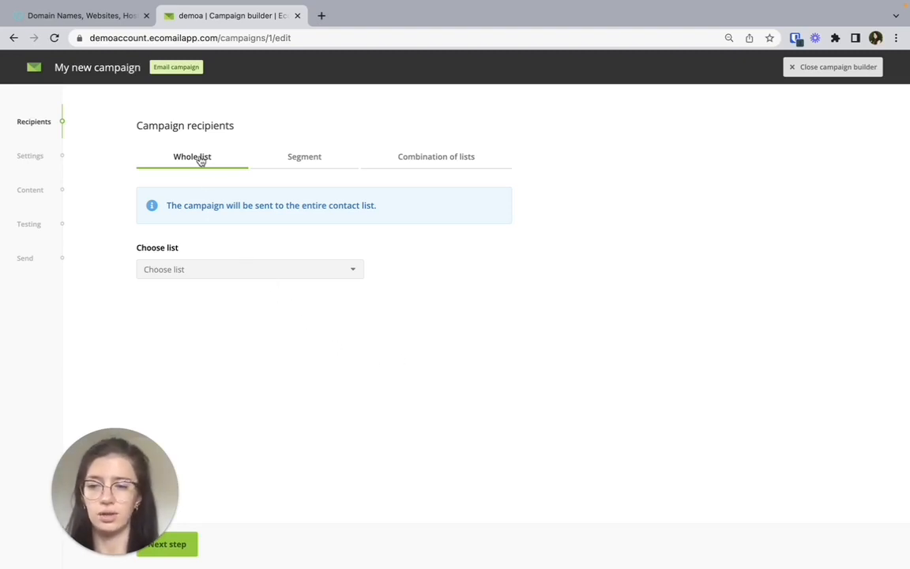
{"action": "left_click", "coordinate": [300, 159]}
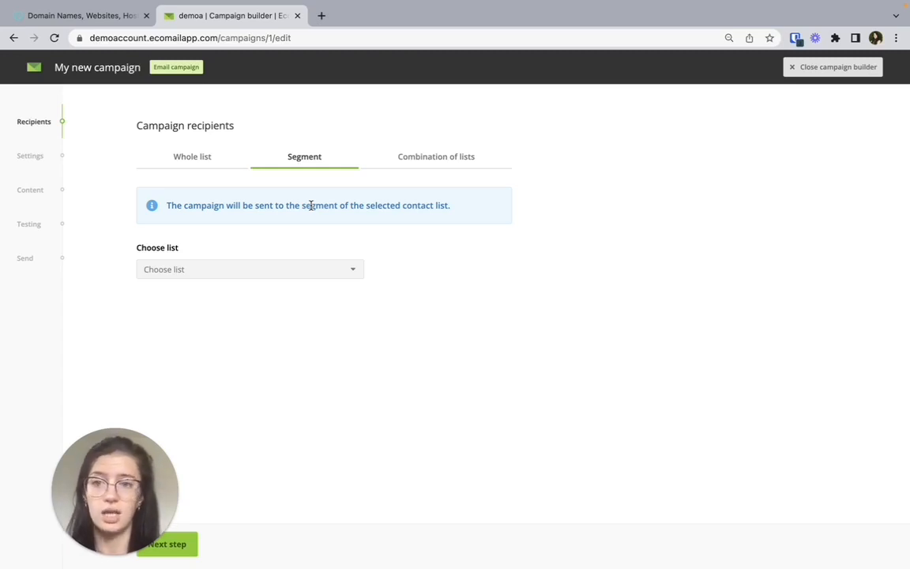
{"action": "left_click", "coordinate": [414, 160]}
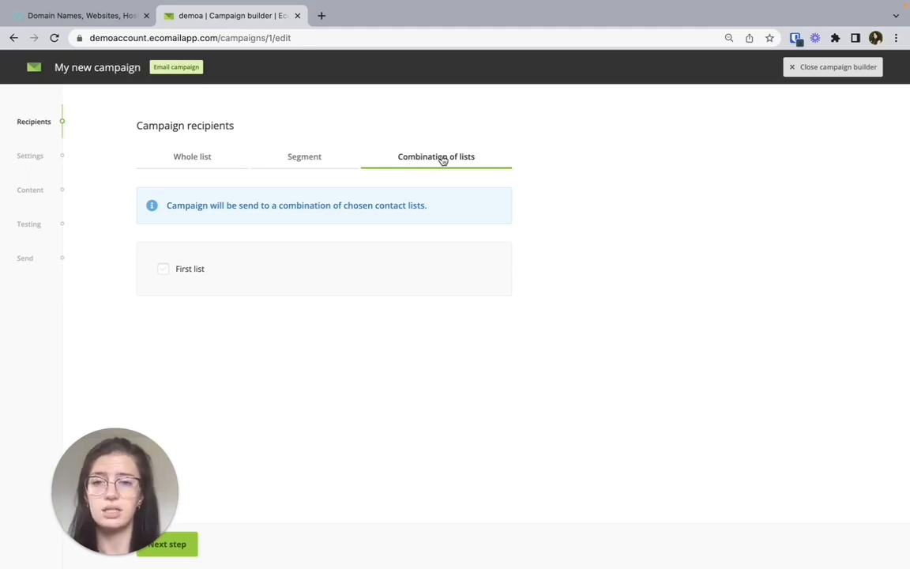
{"action": "left_click", "coordinate": [199, 158]}
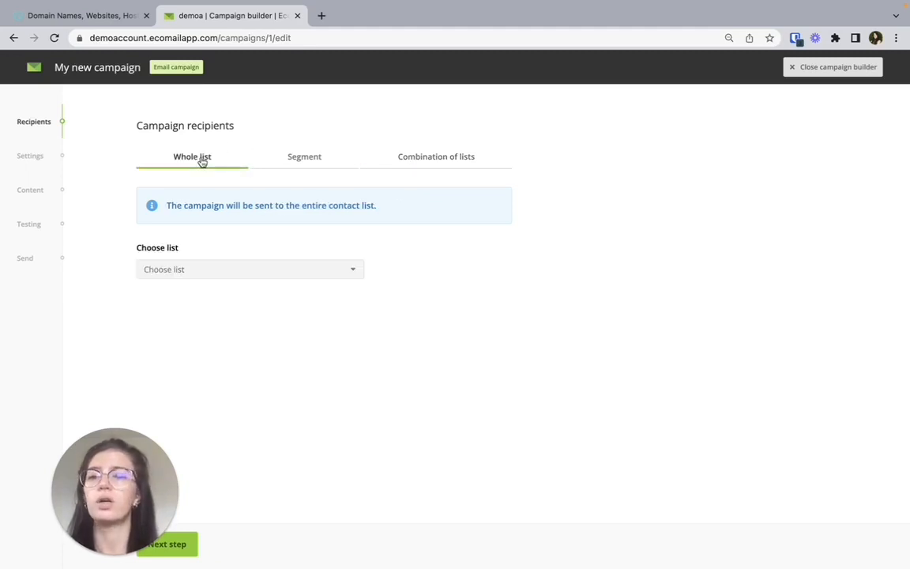
{"action": "left_click", "coordinate": [186, 270]}
{"action": "left_click", "coordinate": [185, 292]}
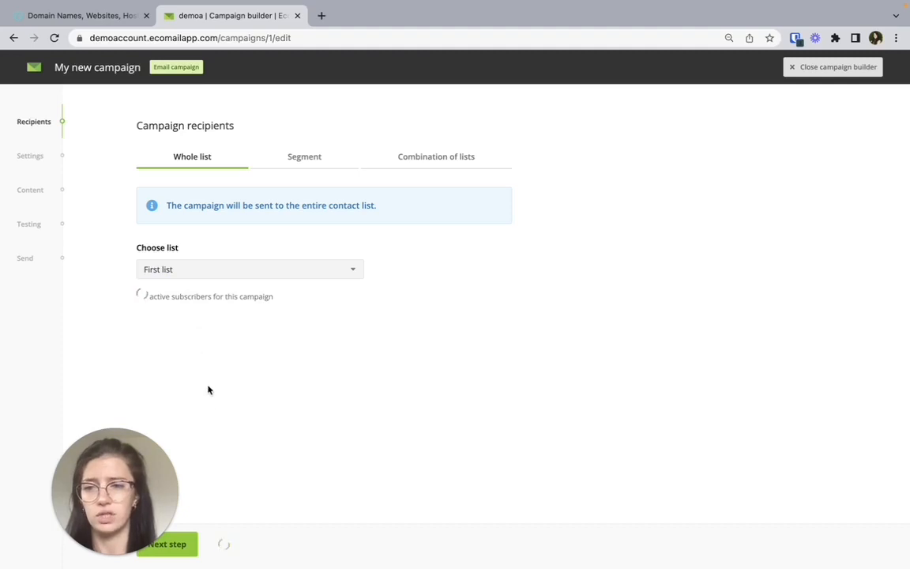
{"action": "left_click", "coordinate": [186, 544]}
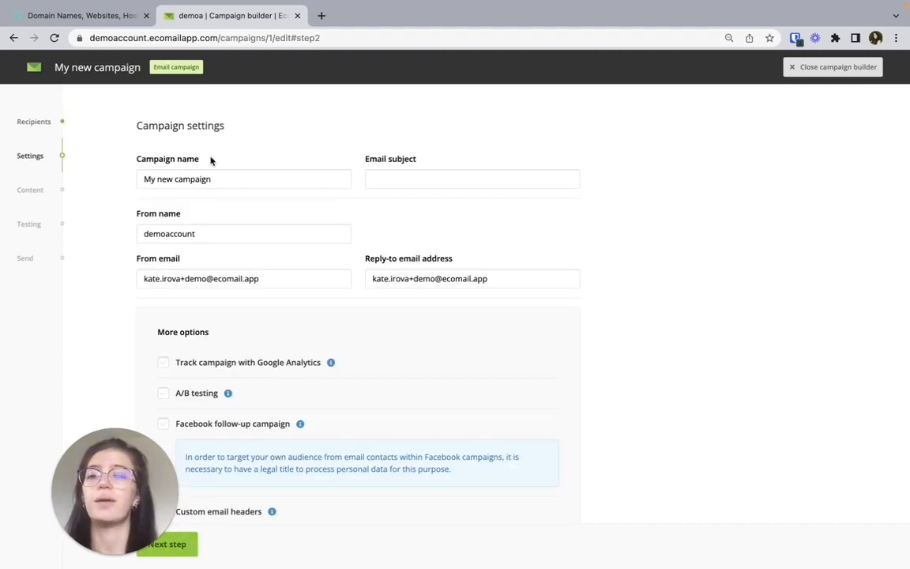
Step: Set the email subject to "Hello from Ecomail", fill in the sender name, sender email and reply-to address, and leave the extra options off
{"action": "left_click_drag", "start_coordinate": [210, 161], "coordinate": [136, 158]}
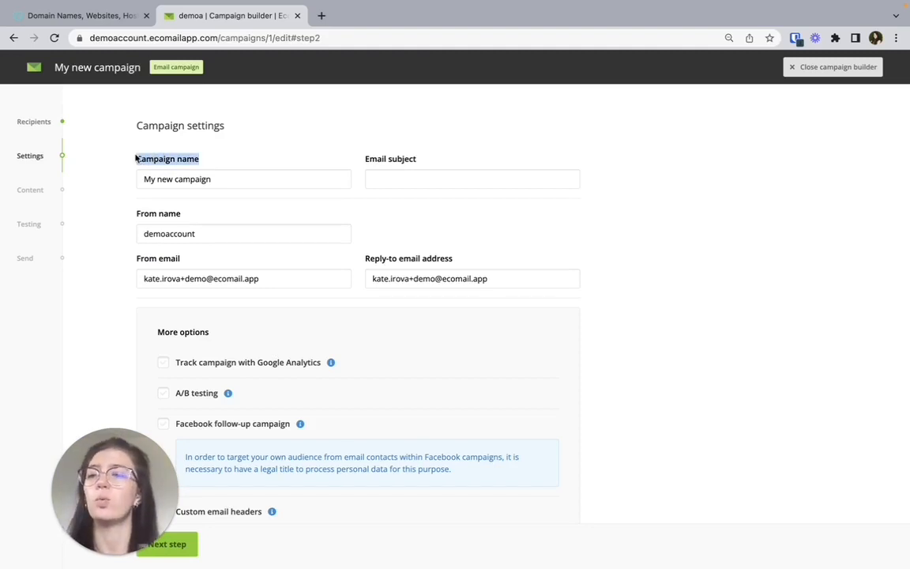
{"action": "left_click", "coordinate": [391, 180]}
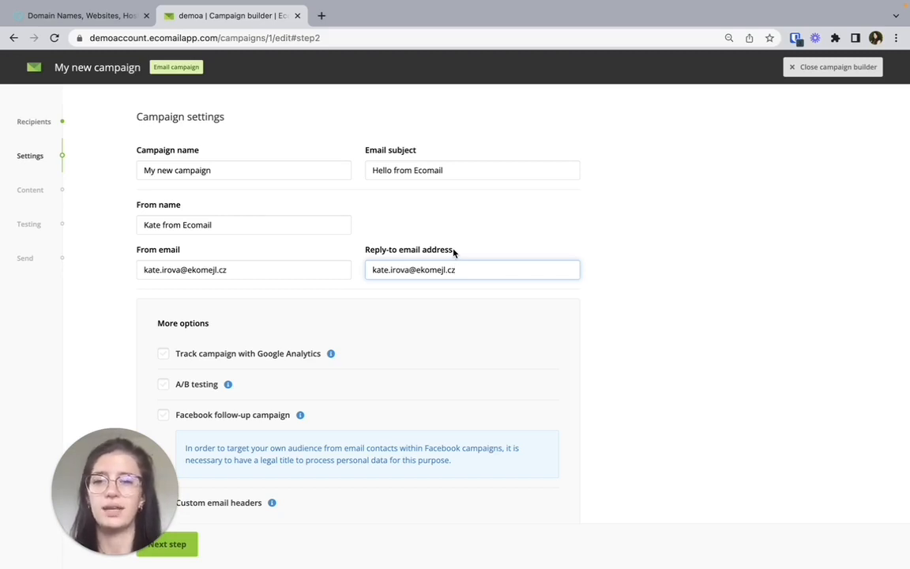
{"action": "scroll", "coordinate": [419, 316], "scroll_direction": "down", "scroll_amount": 1}
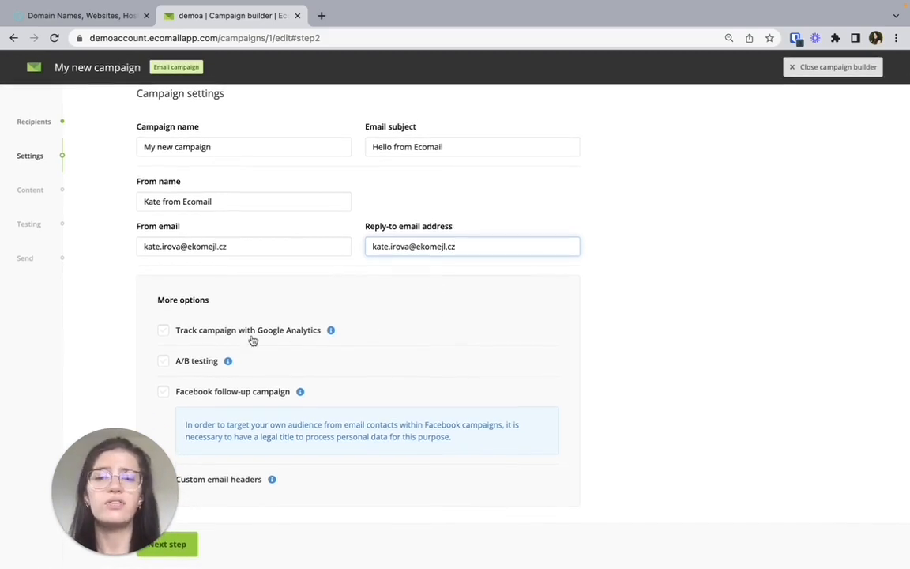
{"action": "left_click", "coordinate": [163, 332]}
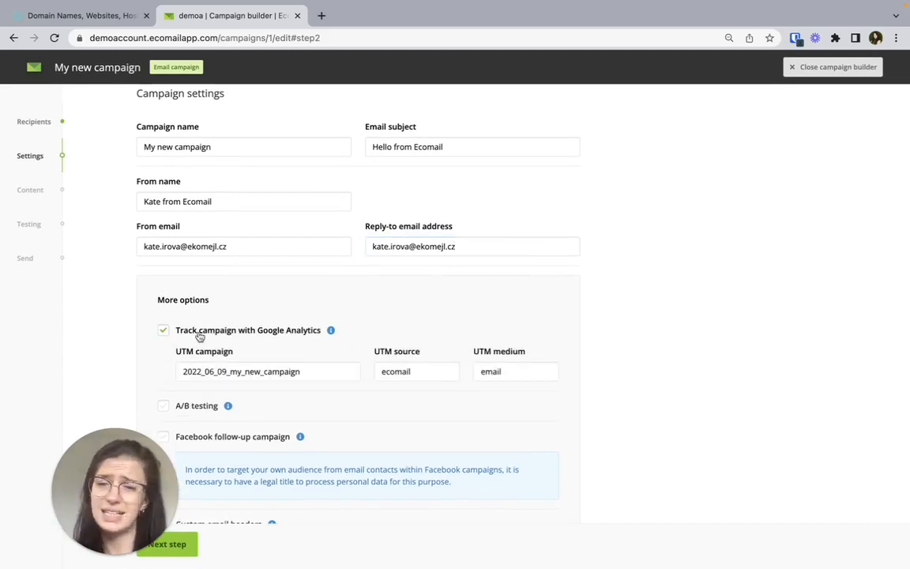
{"action": "left_click", "coordinate": [279, 332]}
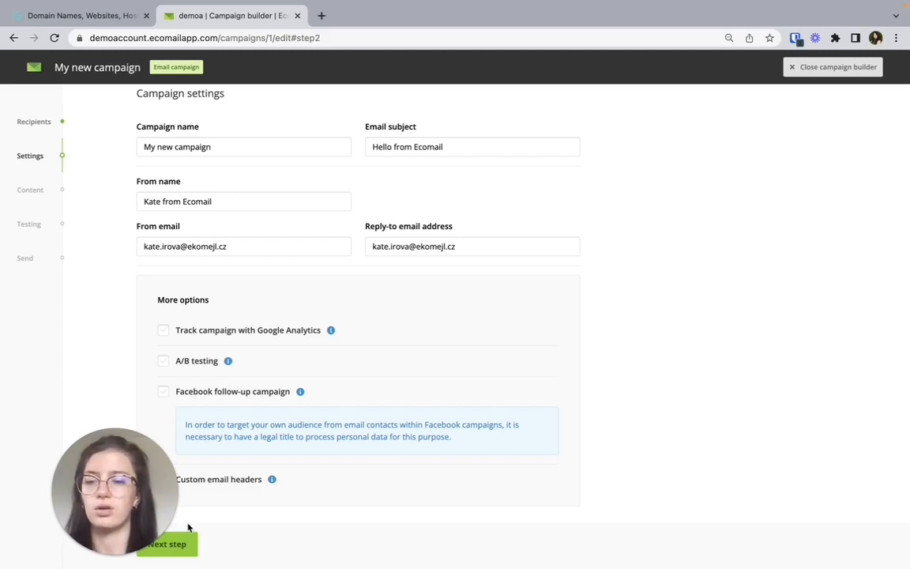
{"action": "left_click", "coordinate": [176, 543]}
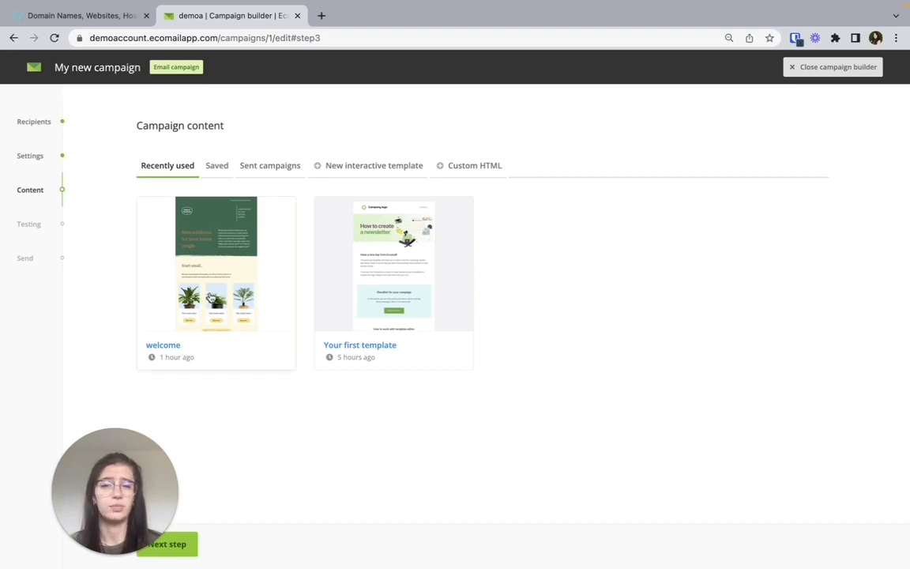
Step: Use the recently used "welcome" template as the campaign content, save it unedited, and continue to testing without attachments
{"action": "left_click", "coordinate": [210, 295]}
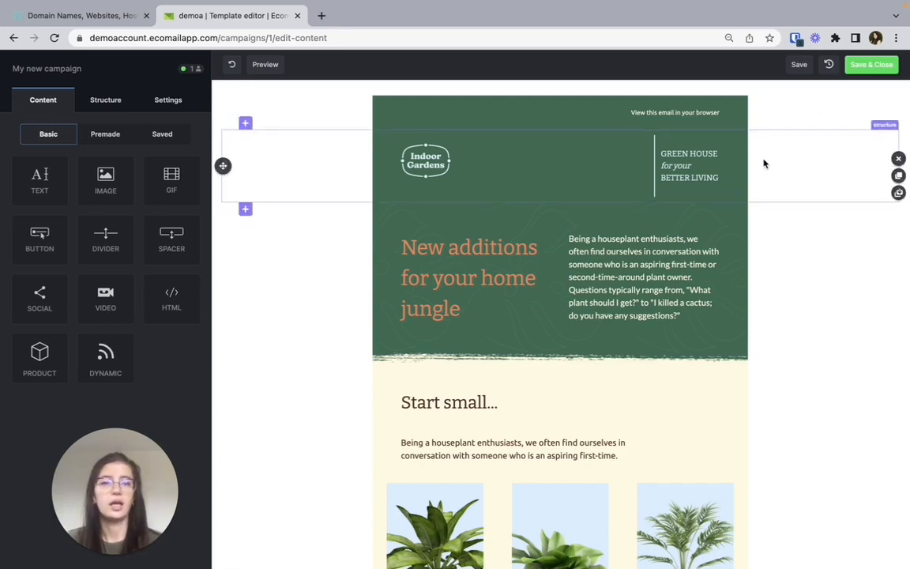
{"action": "scroll", "coordinate": [759, 167], "scroll_direction": "down", "scroll_amount": 2}
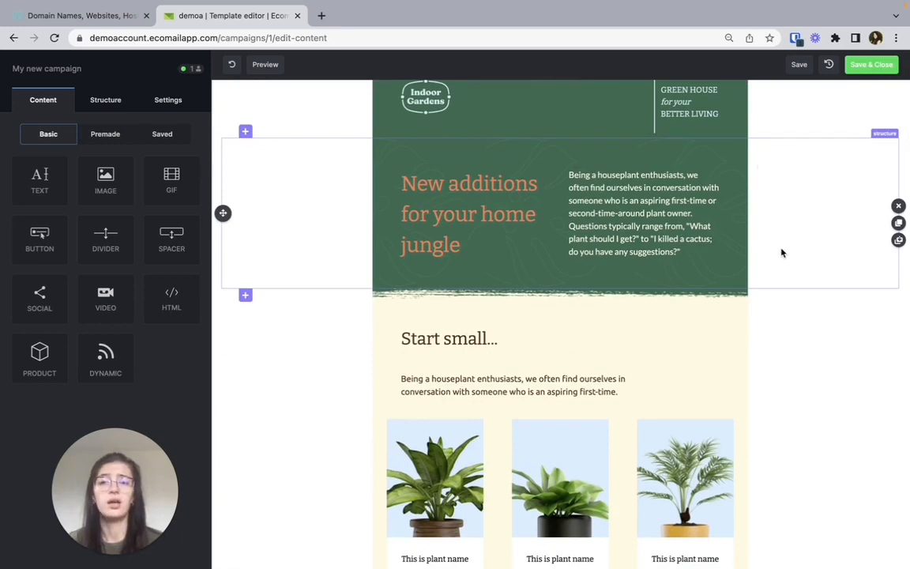
{"action": "left_click", "coordinate": [870, 68]}
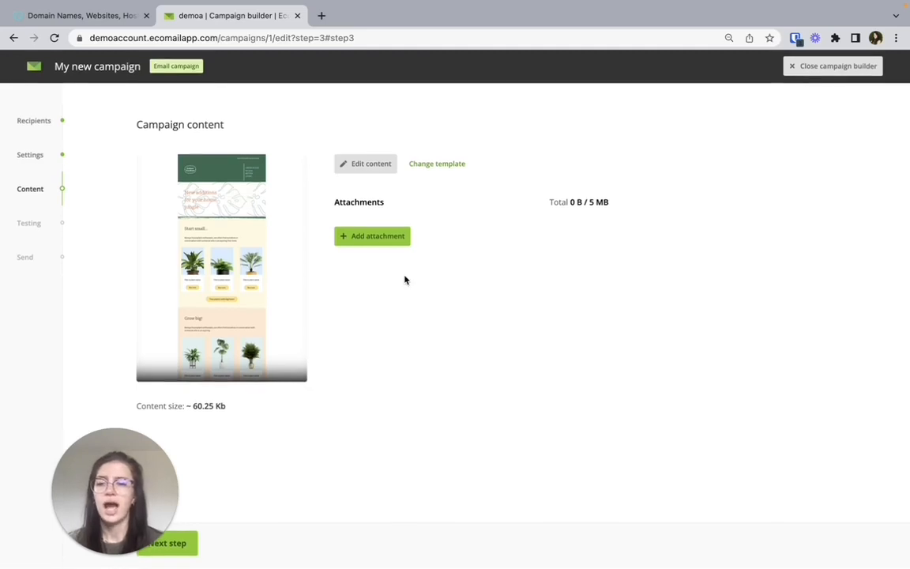
{"action": "left_click", "coordinate": [187, 547]}
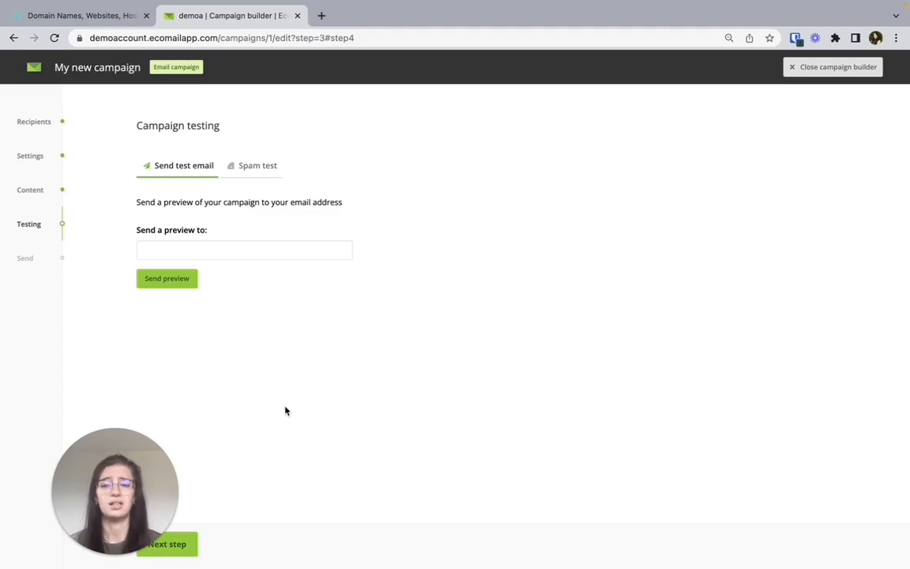
Step: Send a preview of the campaign to the tester's email address and view the spam test option
{"action": "left_click", "coordinate": [224, 250]}
{"action": "left_click", "coordinate": [235, 282]}
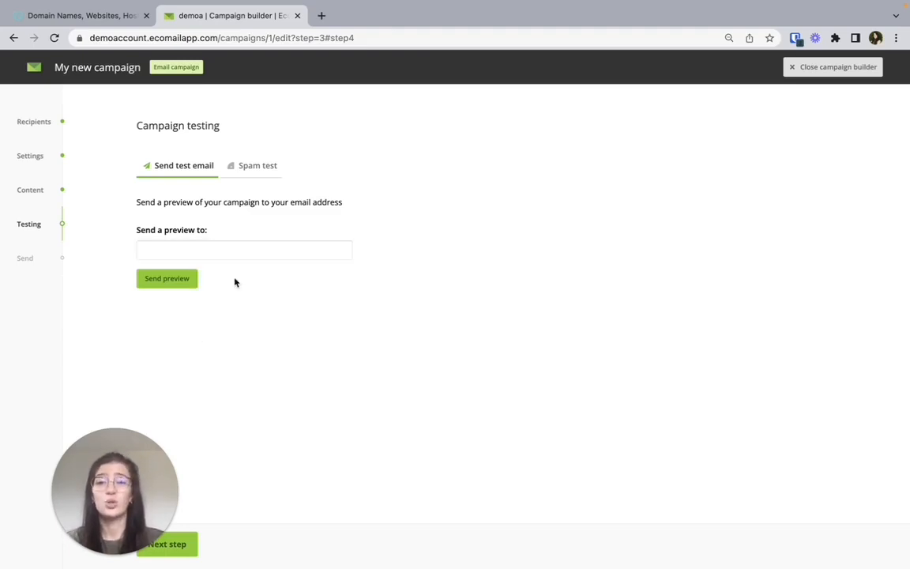
{"action": "left_click", "coordinate": [202, 251]}
{"action": "key", "text": "super+v"}
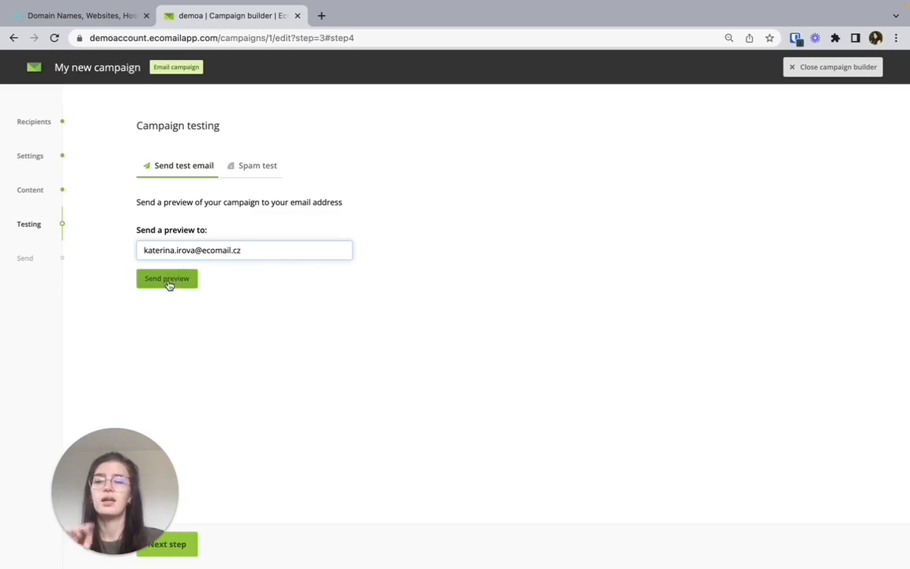
{"action": "left_click", "coordinate": [168, 281]}
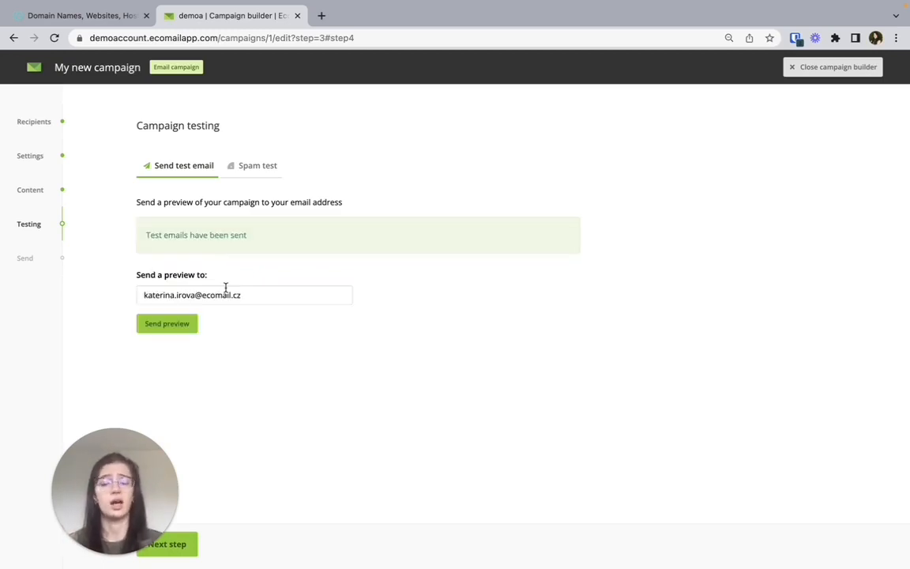
{"action": "left_click", "coordinate": [258, 165]}
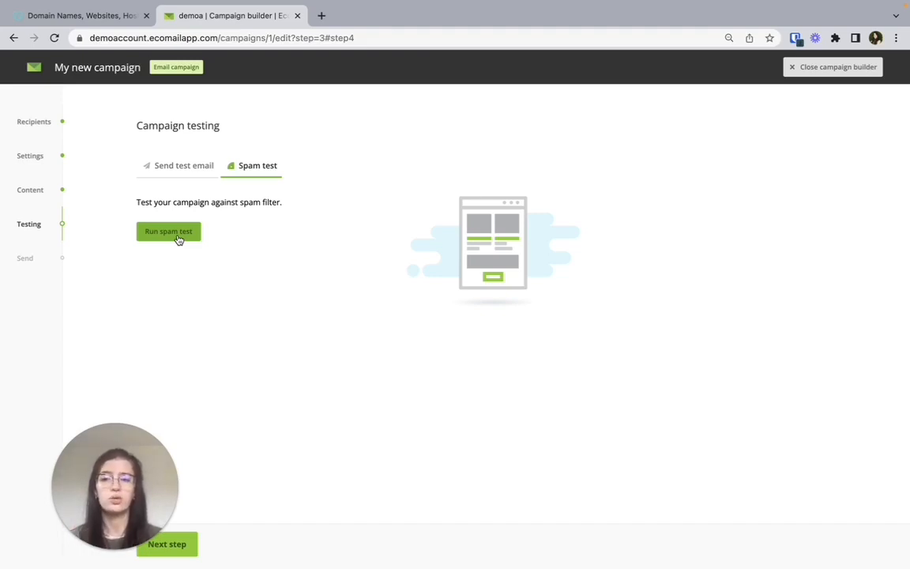
Step: Review the campaign overview, then schedule the campaign to be sent on June 9, 2022 at 17:30 and confirm
{"action": "left_click", "coordinate": [192, 545]}
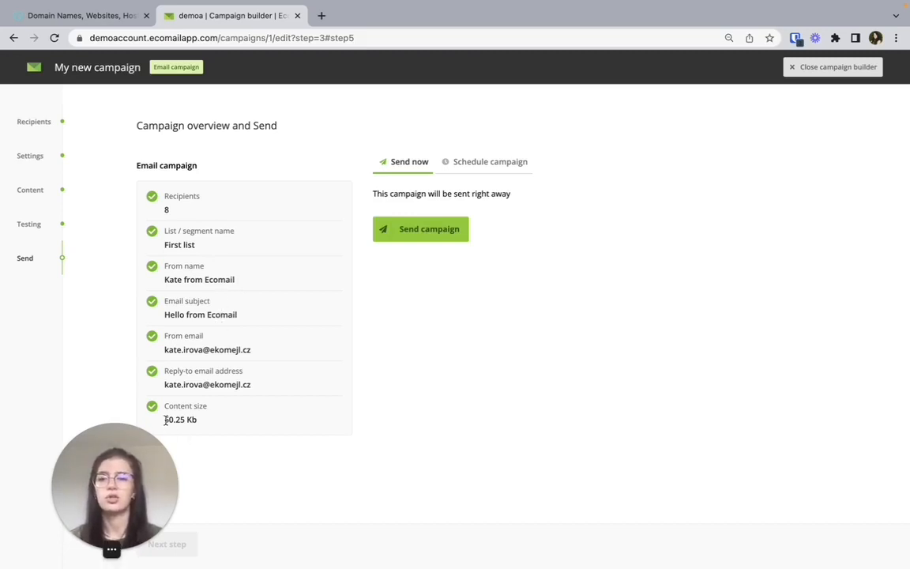
{"action": "left_click_drag", "start_coordinate": [164, 419], "coordinate": [222, 424]}
{"action": "left_click", "coordinate": [223, 424]}
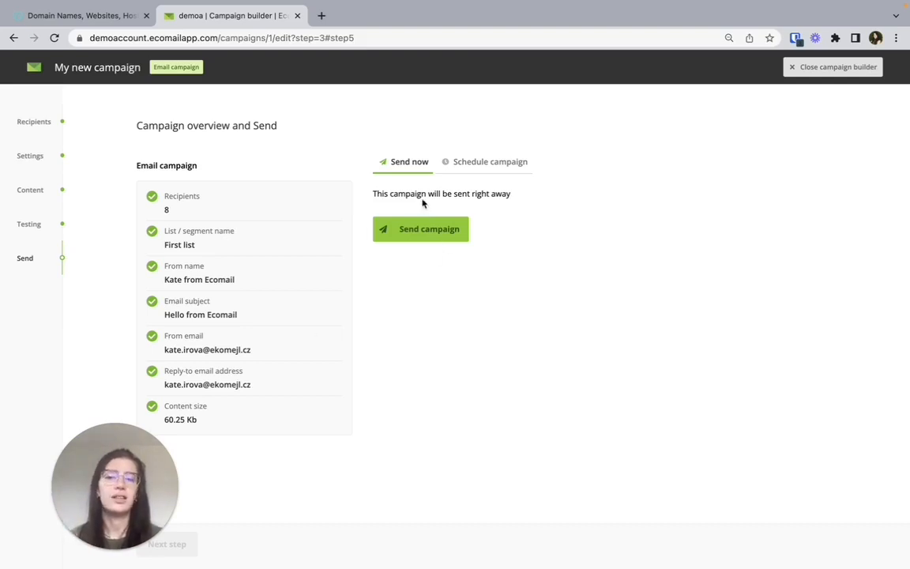
{"action": "left_click", "coordinate": [475, 162]}
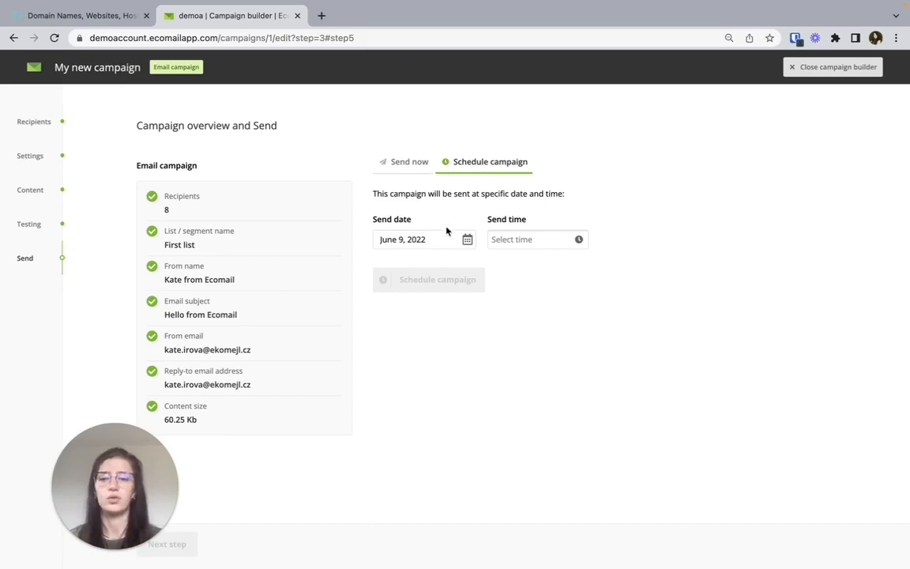
{"action": "left_click", "coordinate": [510, 240]}
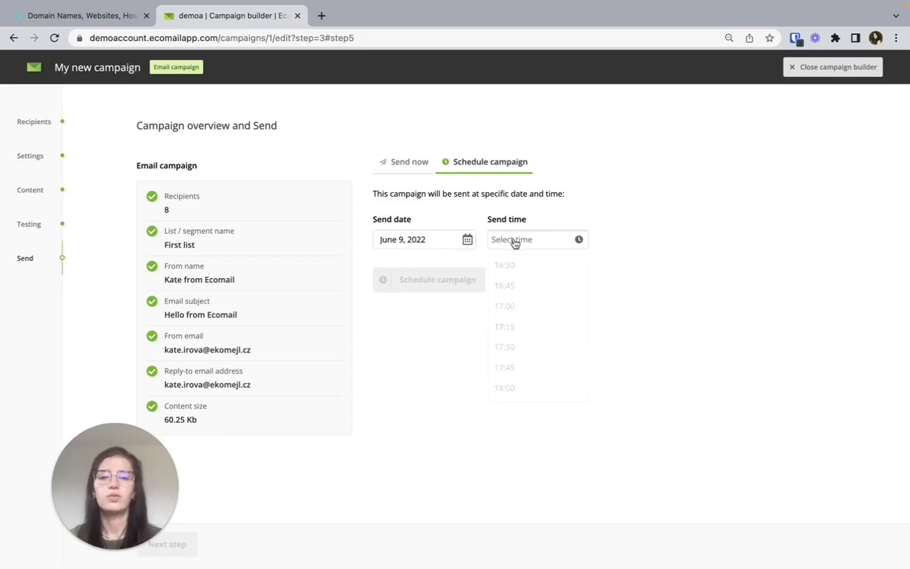
{"action": "left_click", "coordinate": [509, 348]}
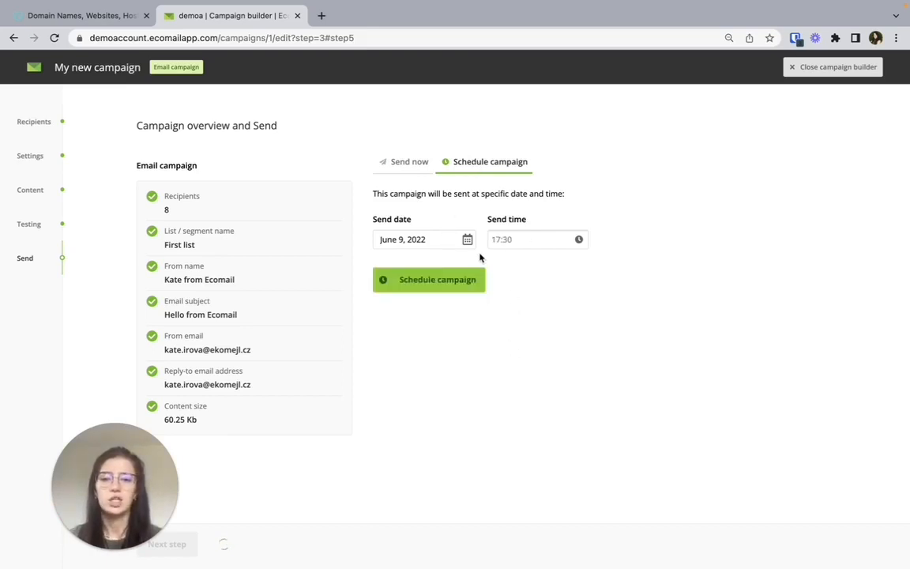
{"action": "left_click", "coordinate": [465, 278]}
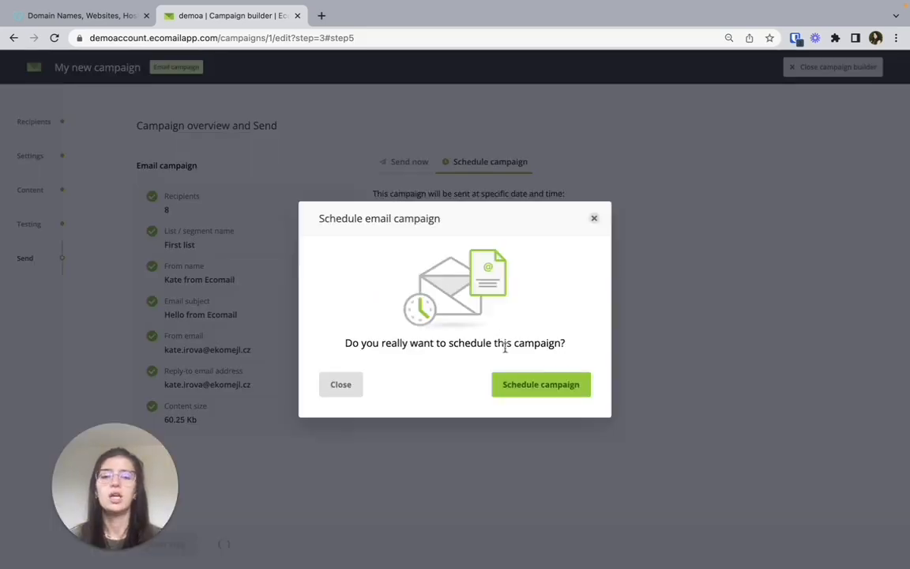
{"action": "left_click", "coordinate": [583, 383]}
{"action": "left_click", "coordinate": [454, 389]}
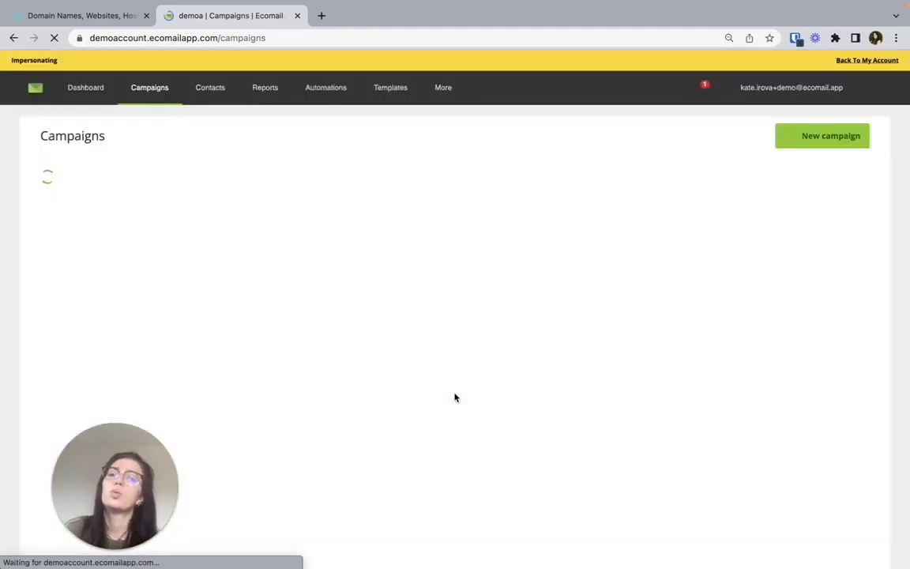
{"action": "scroll", "coordinate": [392, 352], "scroll_direction": "up", "scroll_amount": 1}
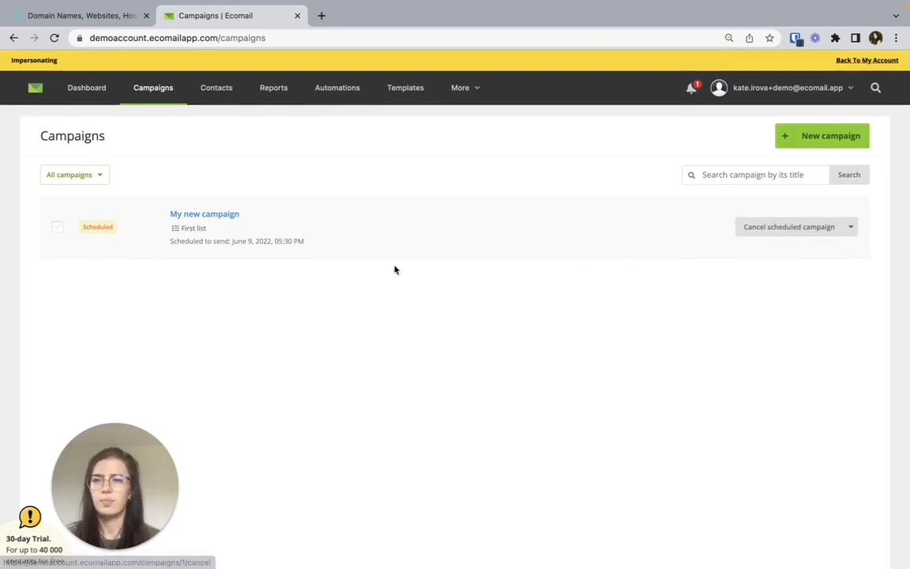
{"action": "scroll", "coordinate": [170, 229], "scroll_direction": "up", "scroll_amount": 1}
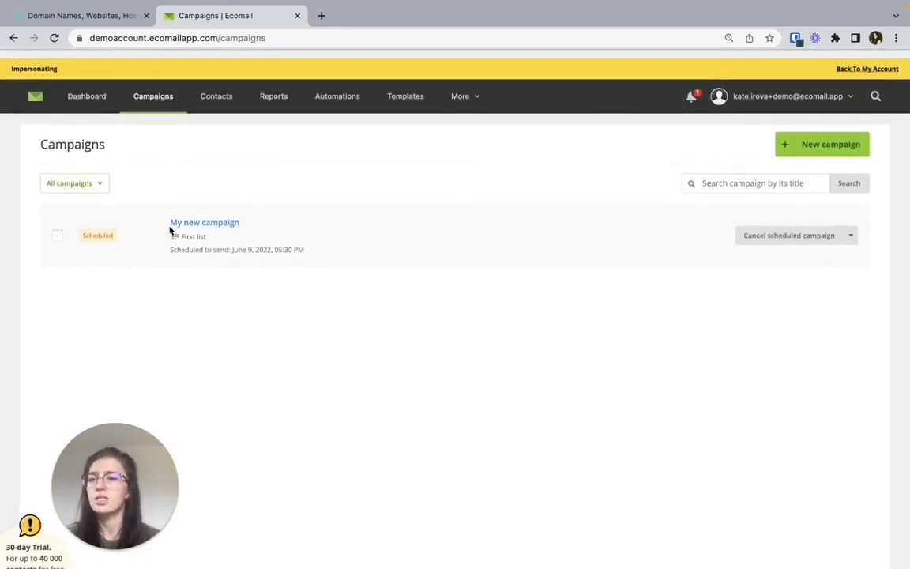